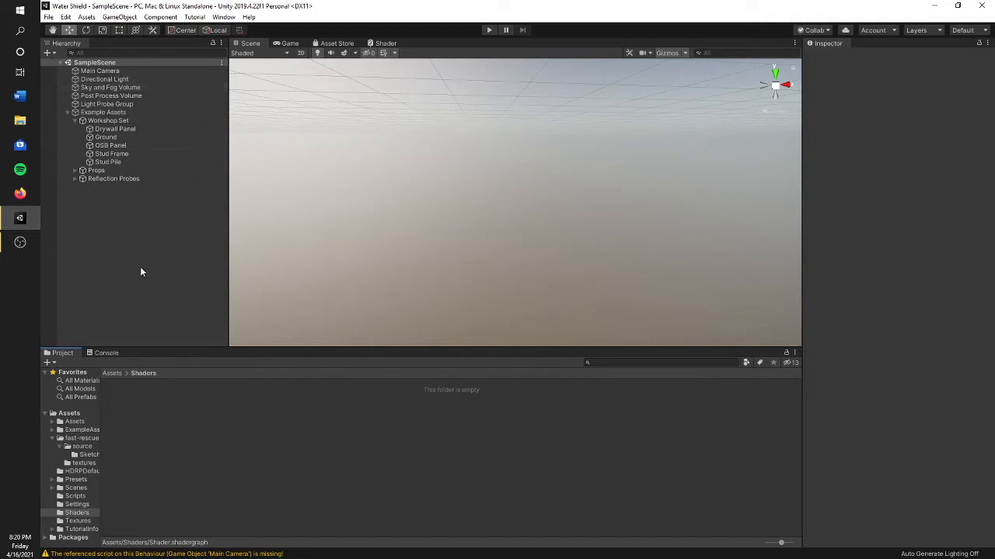
{"action": "right_click", "coordinate": [192, 422]}
{"action": "left_click", "coordinate": [191, 468]}
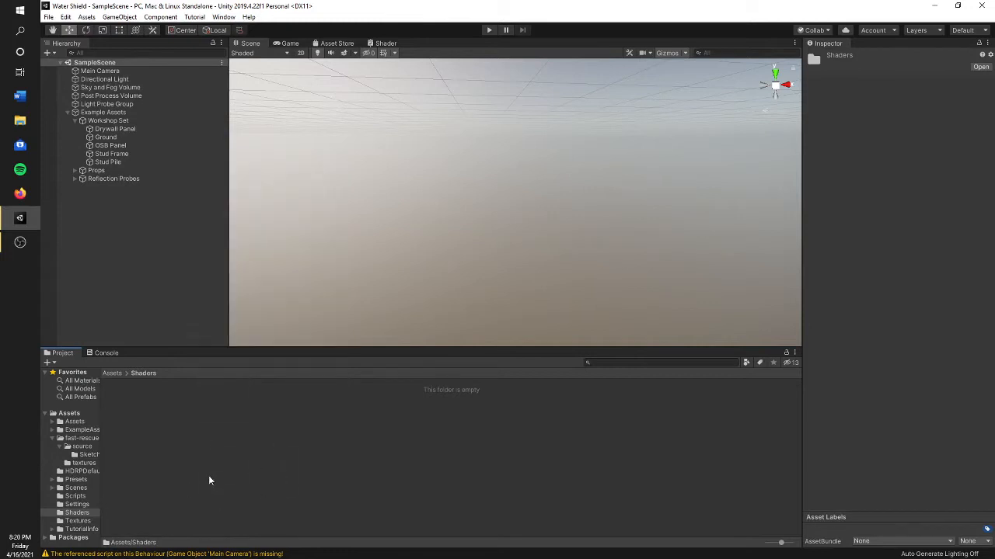
{"action": "left_click", "coordinate": [91, 513]}
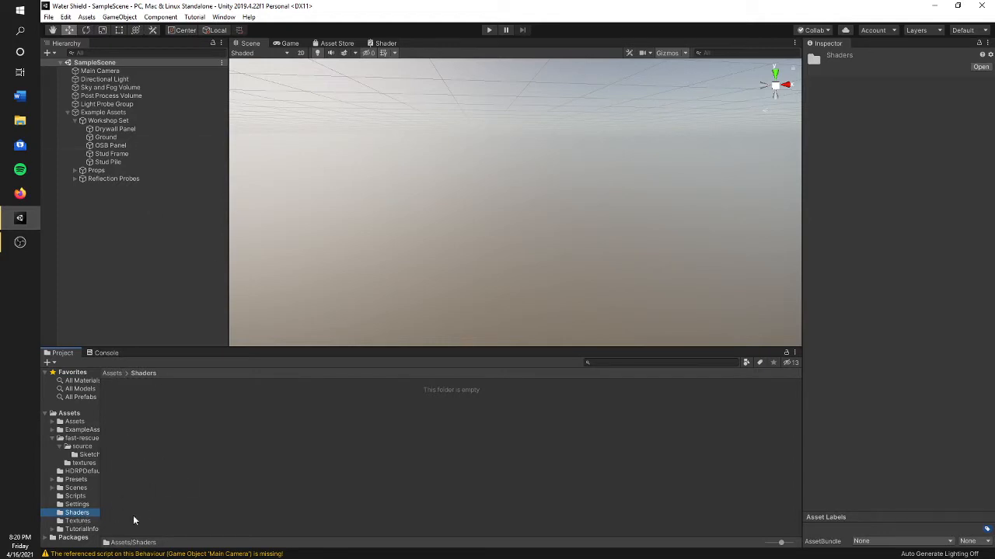
Step: Set the texture type of the Metal Bump texture in the Textures folder to Normal map and apply the import settings
{"action": "left_click", "coordinate": [86, 520]}
{"action": "left_click", "coordinate": [126, 411]}
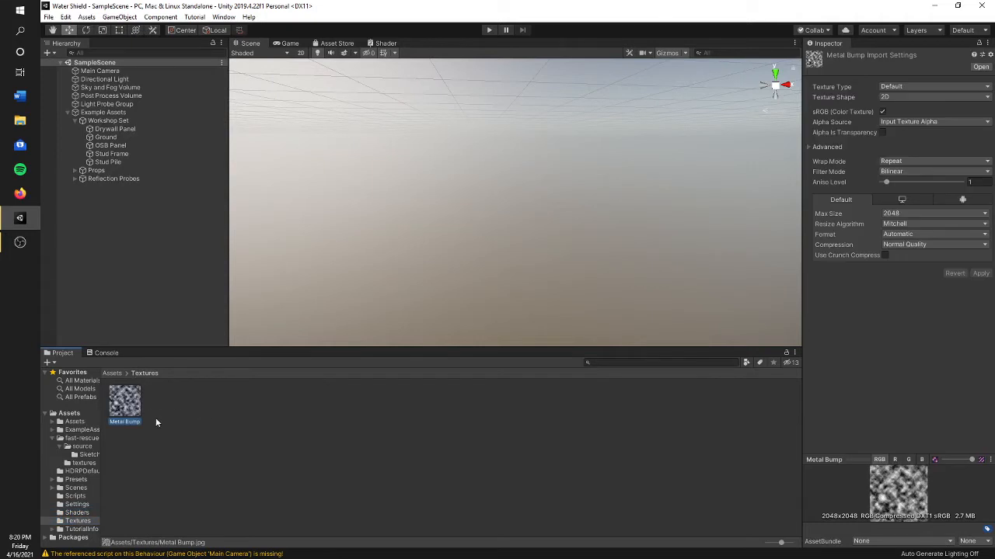
{"action": "left_click", "coordinate": [152, 420]}
{"action": "left_click", "coordinate": [131, 408]}
{"action": "left_click", "coordinate": [78, 522]}
{"action": "left_click", "coordinate": [122, 404]}
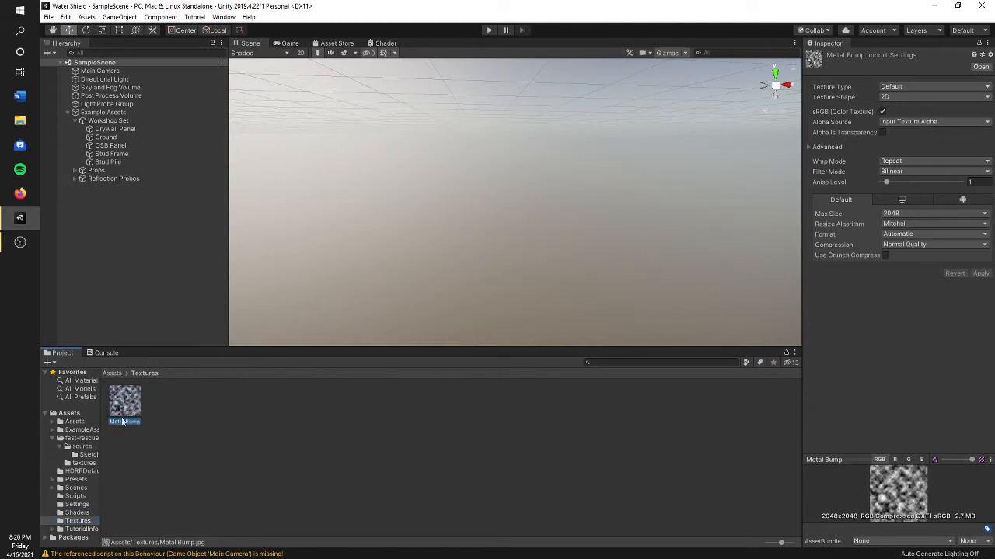
{"action": "left_click", "coordinate": [919, 87]}
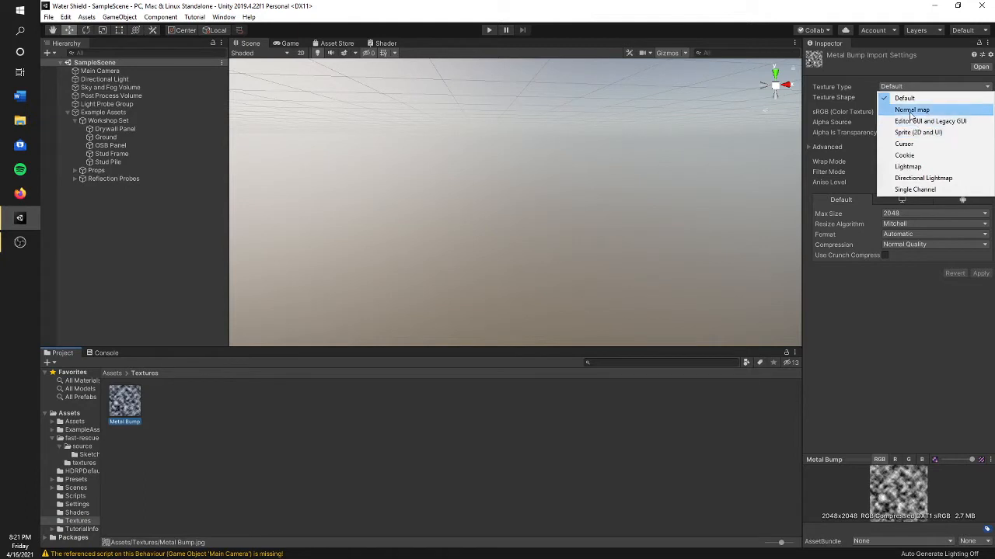
{"action": "left_click", "coordinate": [909, 109]}
{"action": "left_click", "coordinate": [981, 253]}
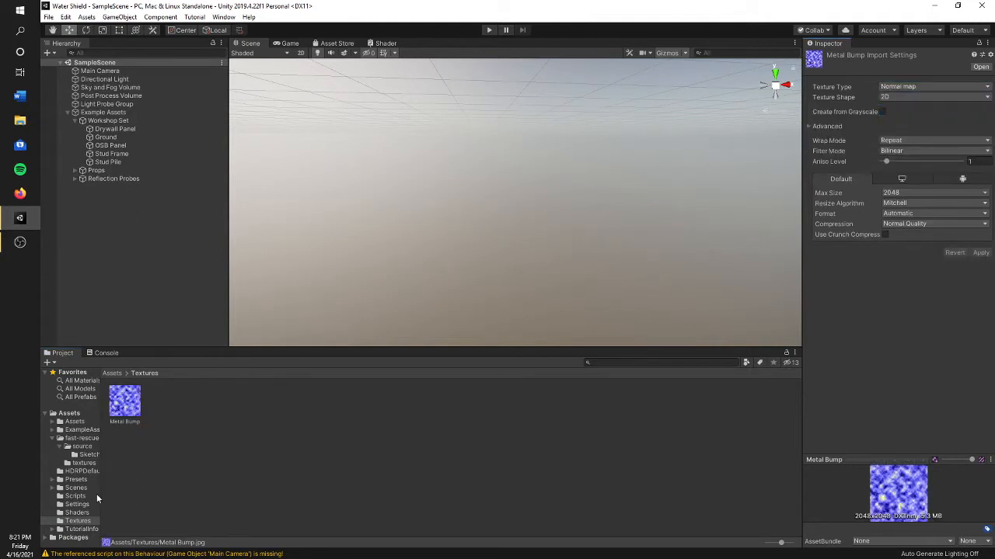
Step: Create a PBR Graph shader named "Metal Color Shader" in the Shaders folder
{"action": "left_click", "coordinate": [85, 514]}
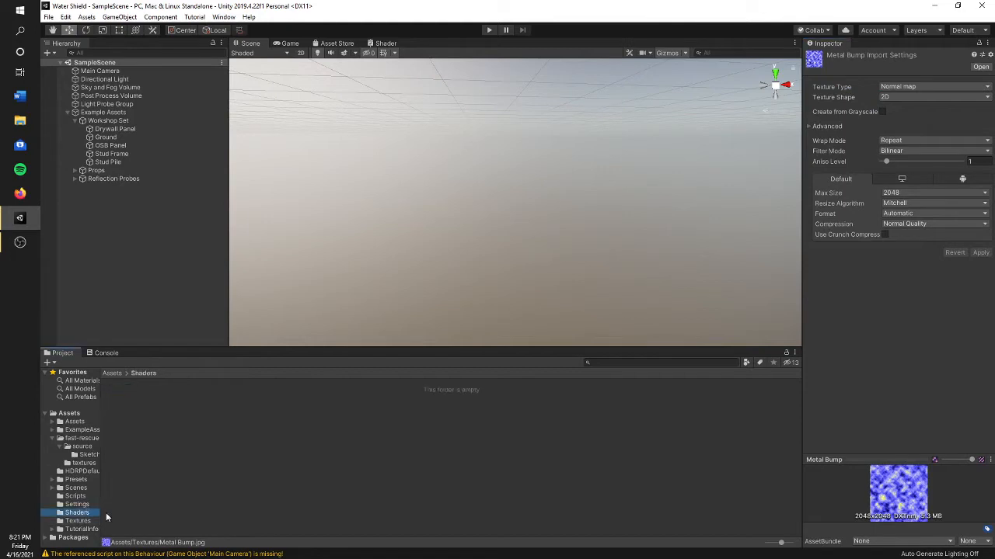
{"action": "right_click", "coordinate": [188, 439]}
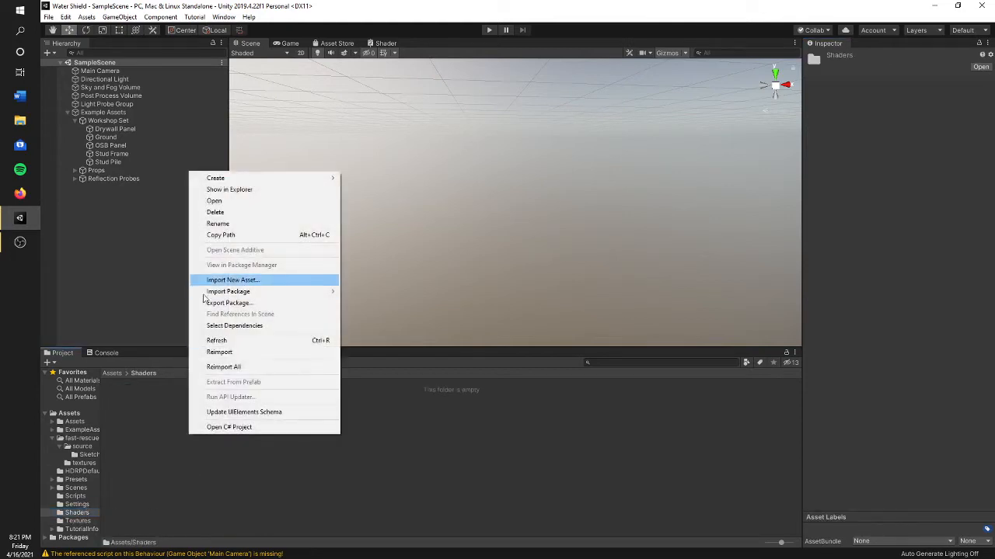
{"action": "mouse_move", "coordinate": [307, 179]}
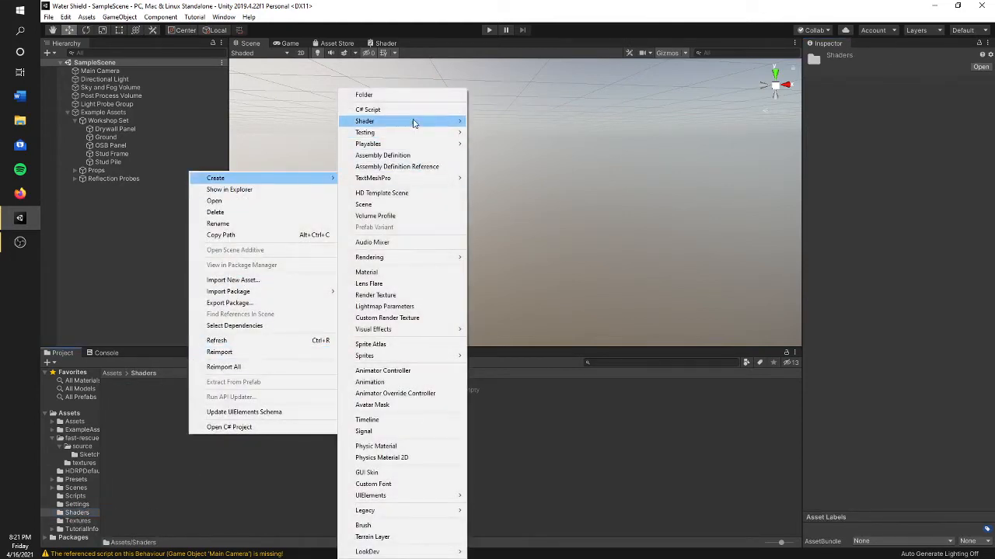
{"action": "mouse_move", "coordinate": [437, 123]}
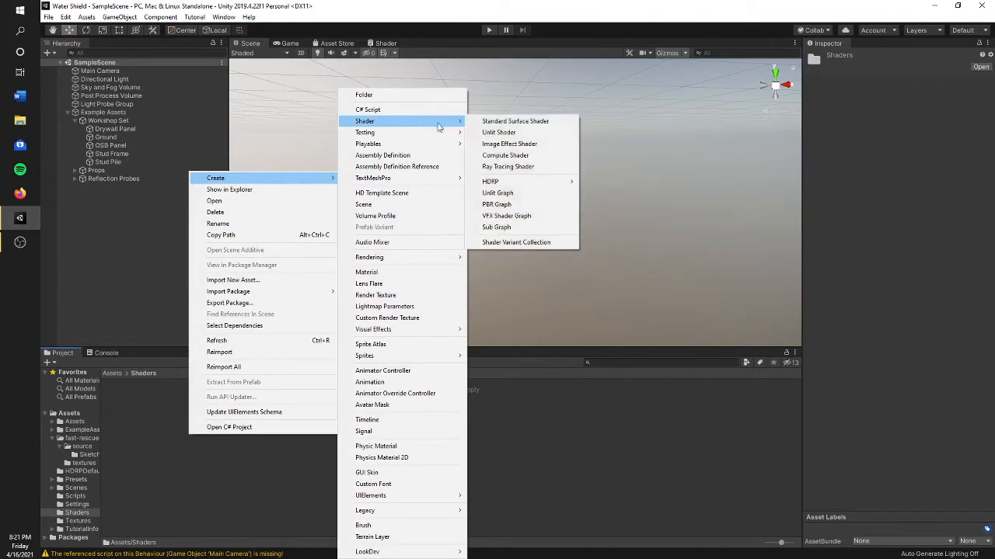
{"action": "left_click", "coordinate": [497, 204]}
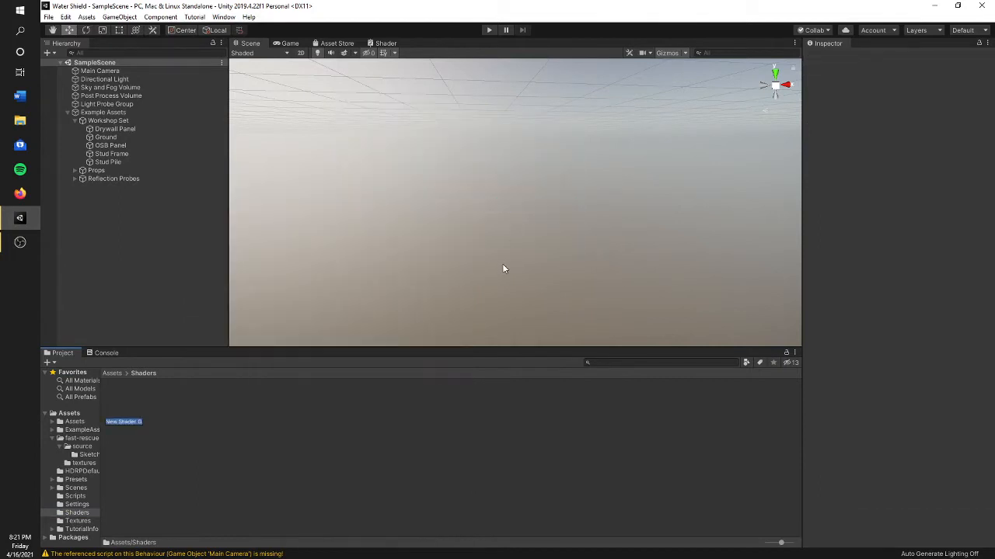
{"action": "type", "text": "wetal Color Shader"}
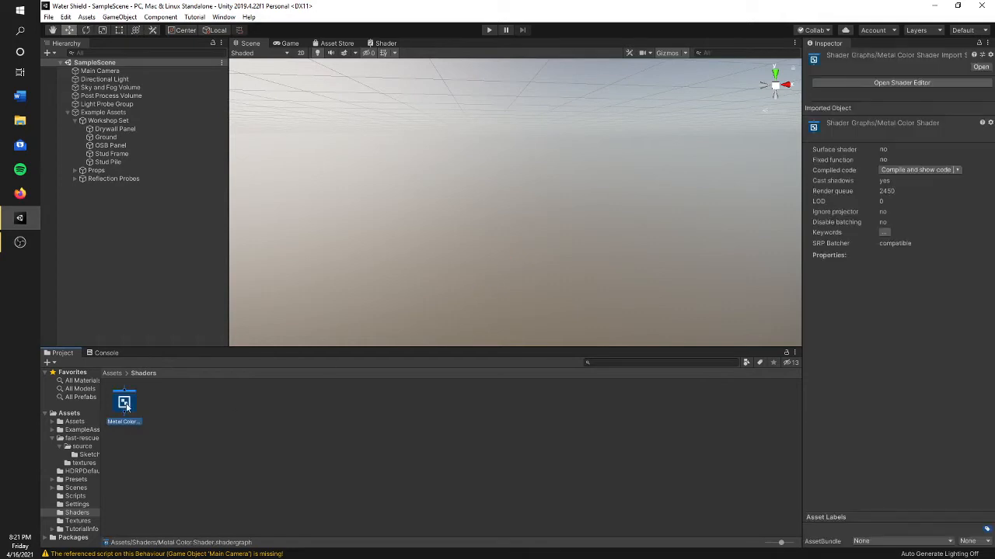
Step: Open the Metal Color Shader graph for editing and maximize its editor window
{"action": "double_click", "coordinate": [124, 404]}
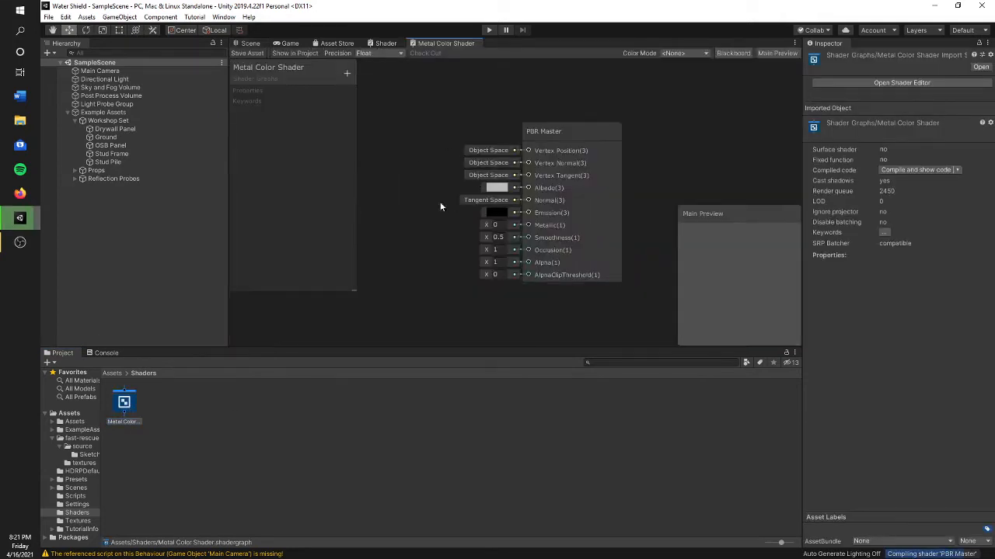
{"action": "scroll", "coordinate": [436, 214], "scroll_direction": "up", "scroll_amount": 3}
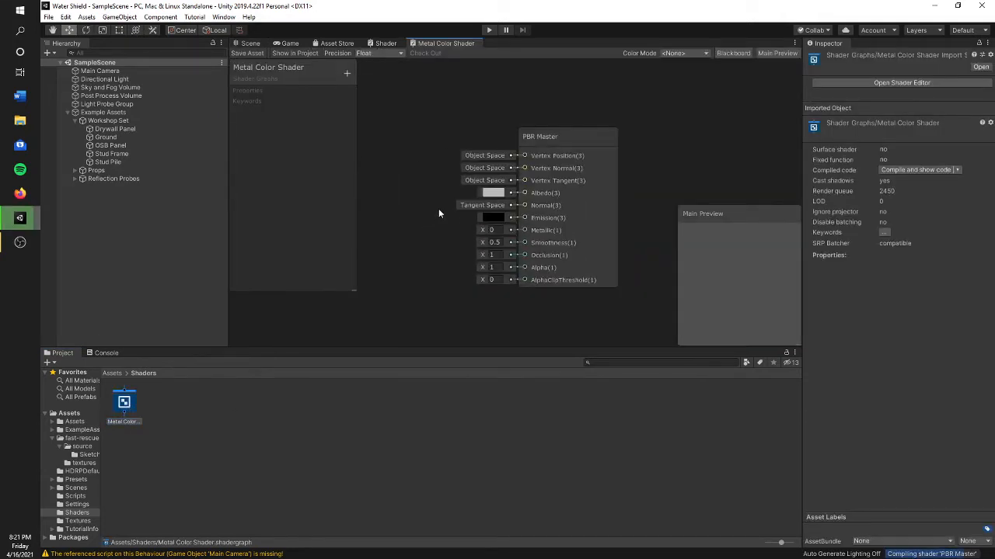
{"action": "right_click", "coordinate": [439, 45]}
{"action": "left_click", "coordinate": [462, 48]}
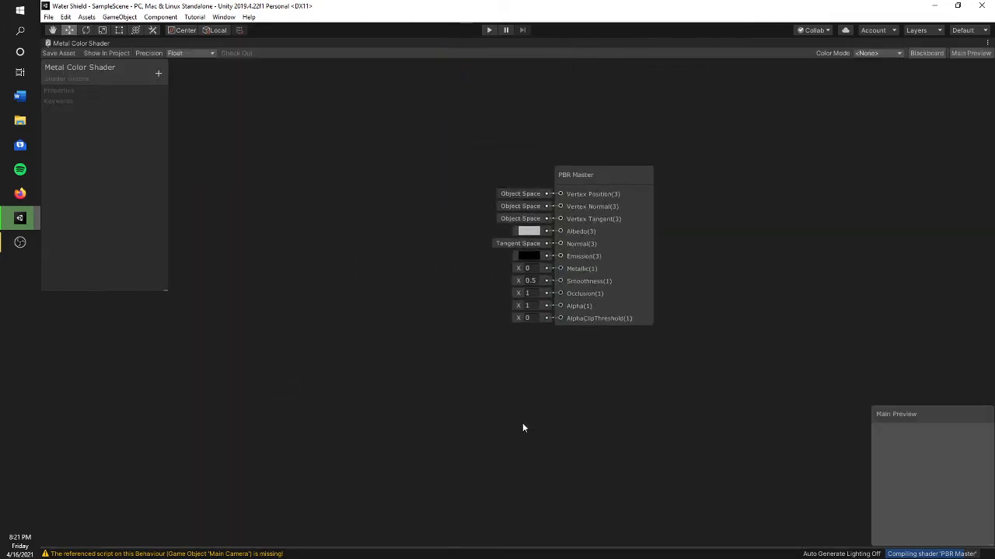
Step: Add a Texture2D property named "Metal Bump" to the shader graph with the reference name MetalBump
{"action": "middle_click_drag", "start_coordinate": [504, 419], "coordinate": [646, 431]}
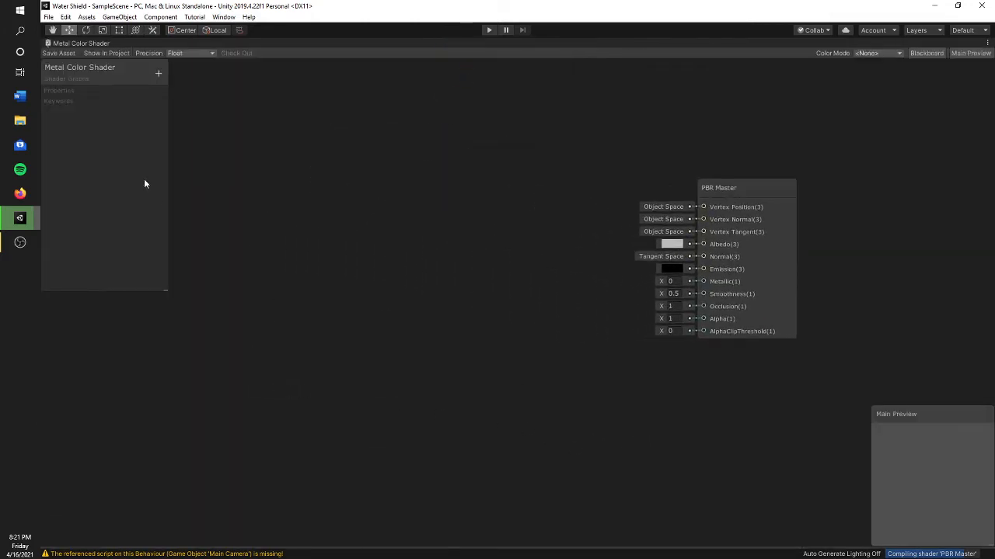
{"action": "middle_click_drag", "start_coordinate": [314, 226], "coordinate": [432, 231]}
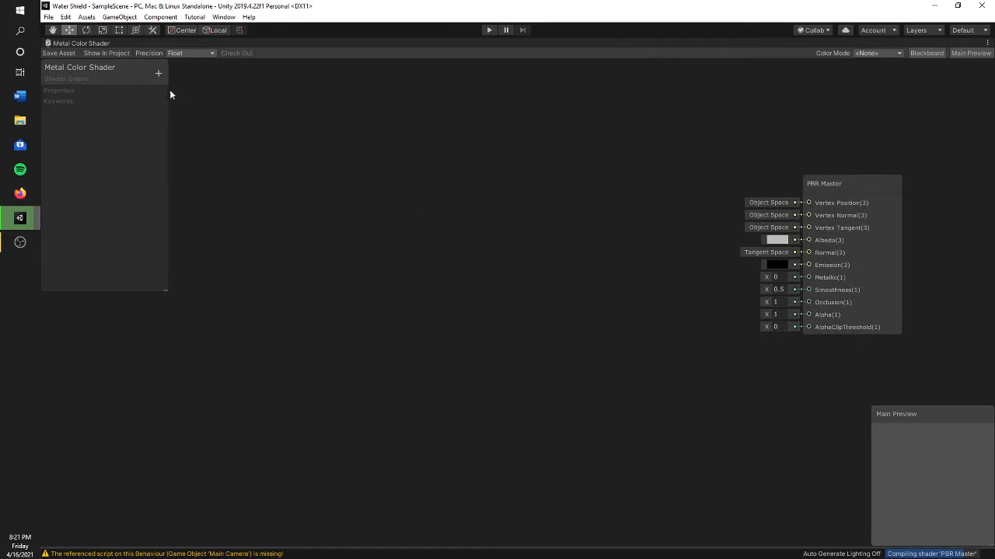
{"action": "left_click", "coordinate": [158, 73]}
{"action": "left_click", "coordinate": [104, 146]}
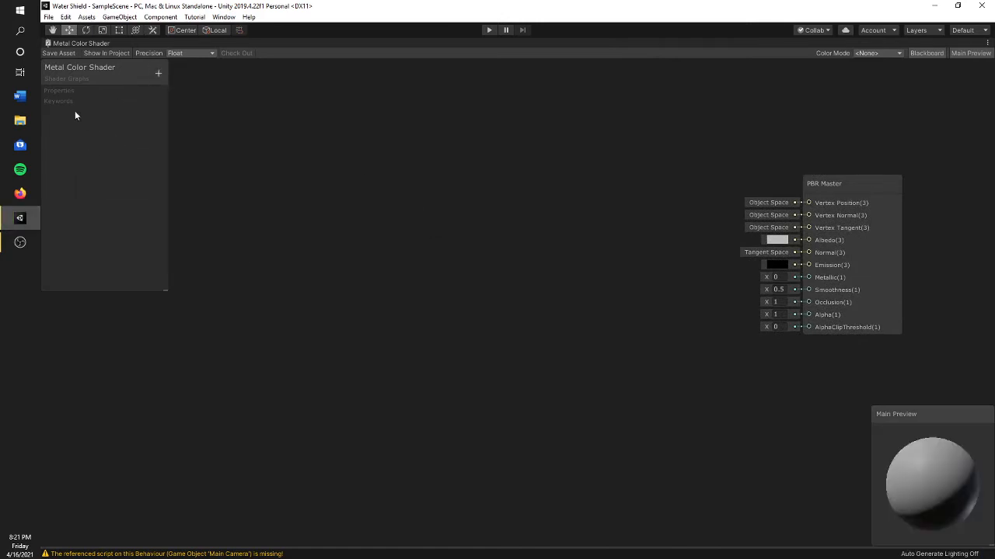
{"action": "left_click", "coordinate": [158, 73]}
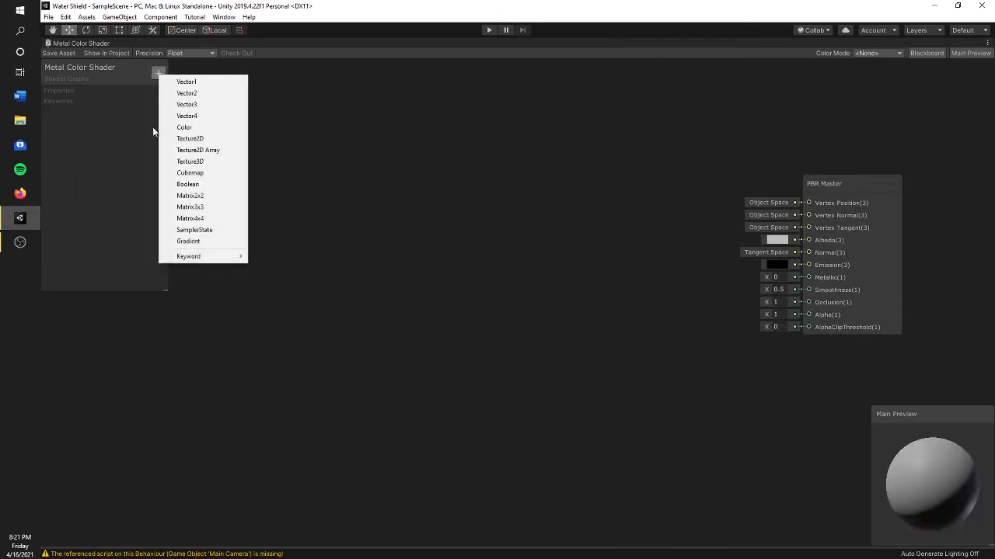
{"action": "left_click", "coordinate": [180, 139]}
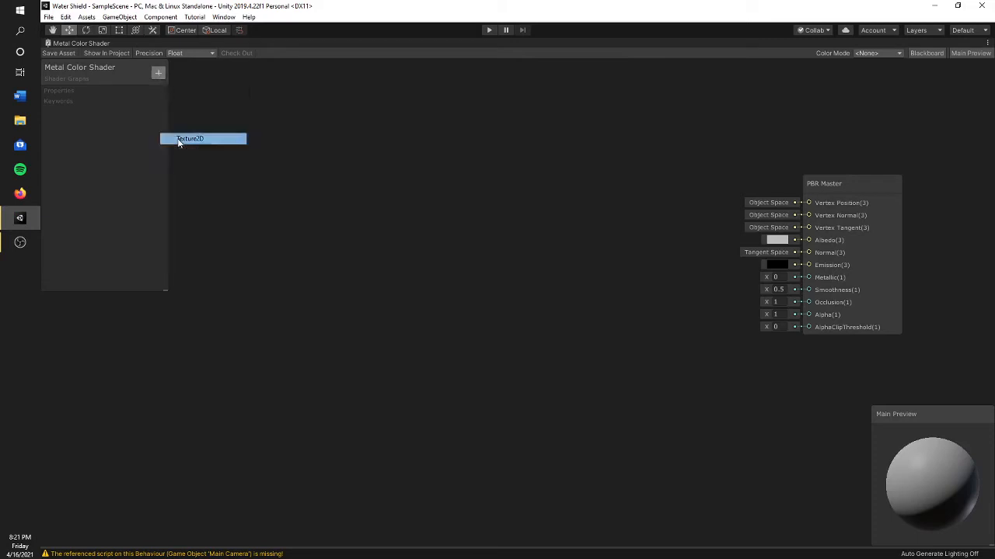
{"action": "type", "text": "Metal Bump"}
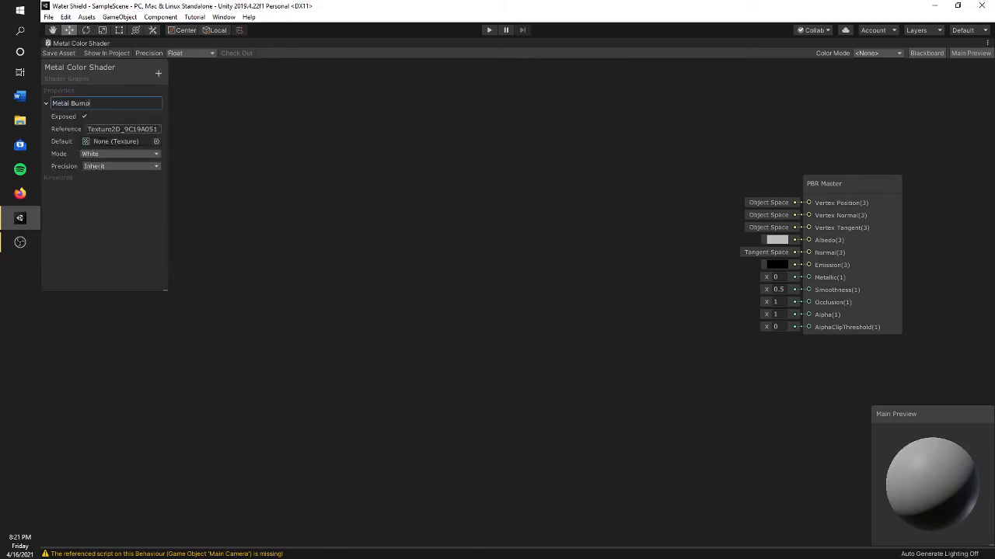
{"action": "key", "text": "Return"}
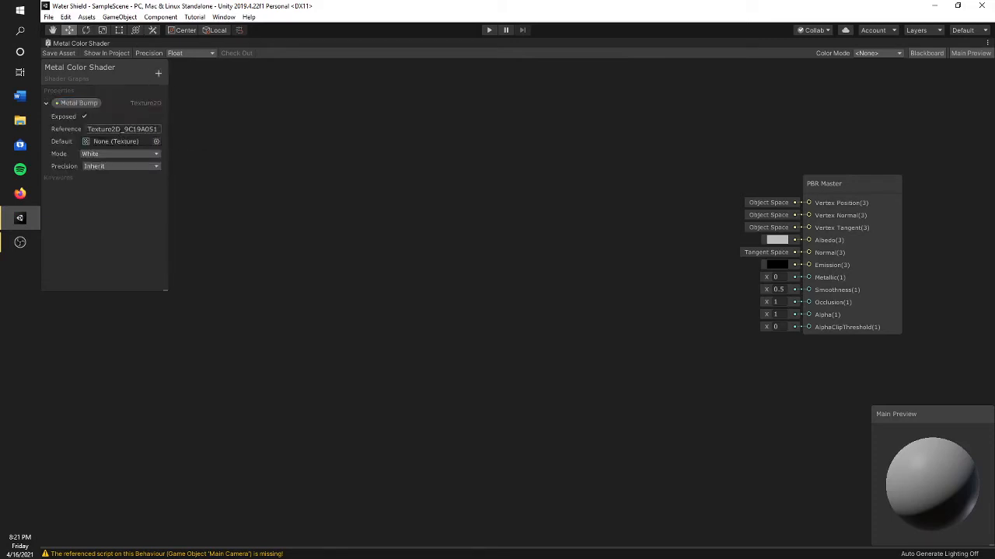
{"action": "left_click", "coordinate": [124, 129]}
{"action": "type", "text": "MetalBump"}
{"action": "key", "text": "Return"}
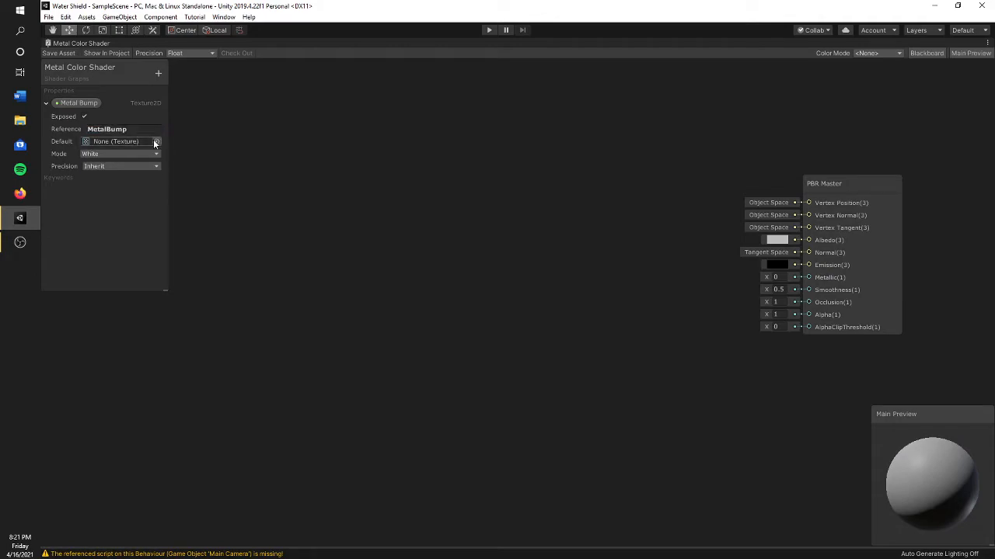
Step: Assign the Metal Bump texture as the Metal Bump property's default, and collapse the property's settings
{"action": "left_click", "coordinate": [155, 141]}
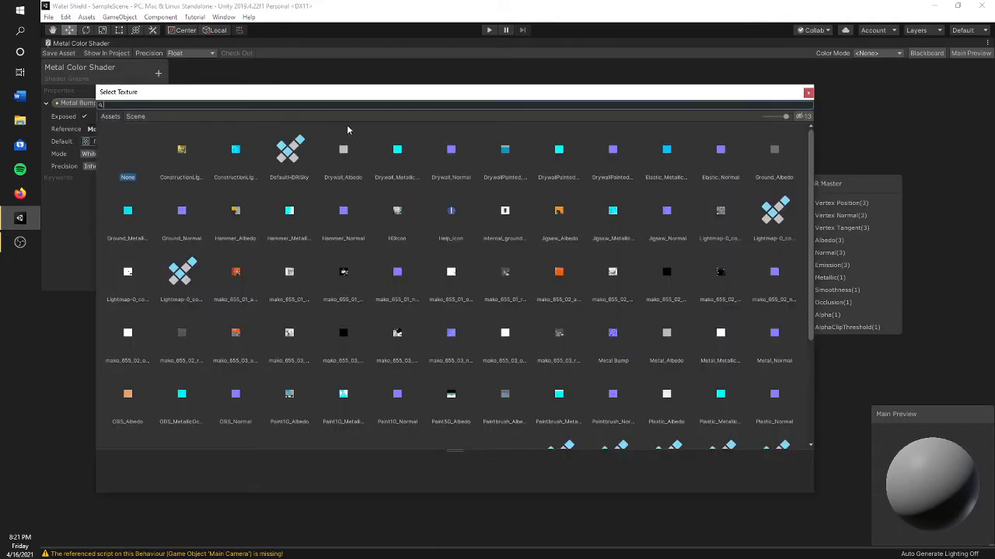
{"action": "type", "text": "me"}
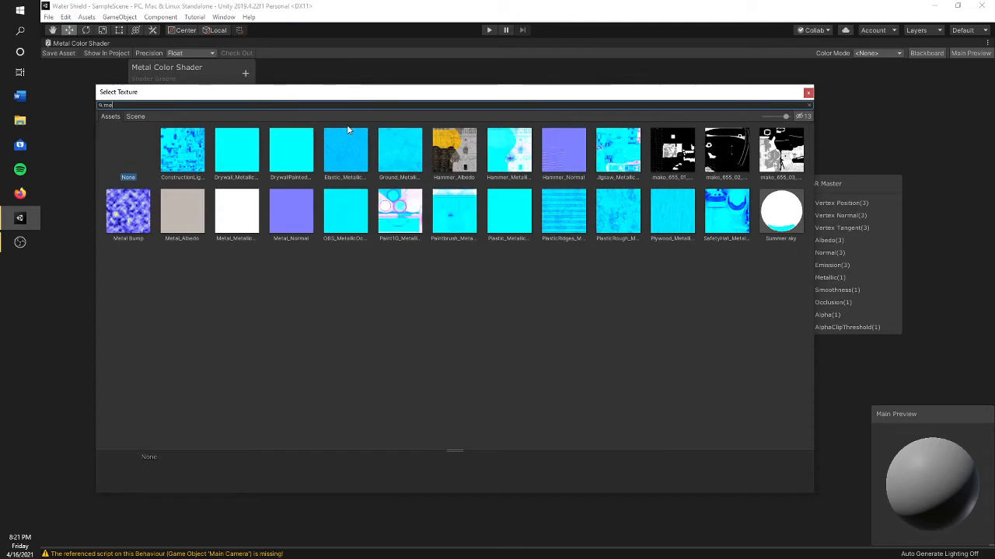
{"action": "left_click", "coordinate": [129, 225]}
{"action": "left_click", "coordinate": [809, 93]}
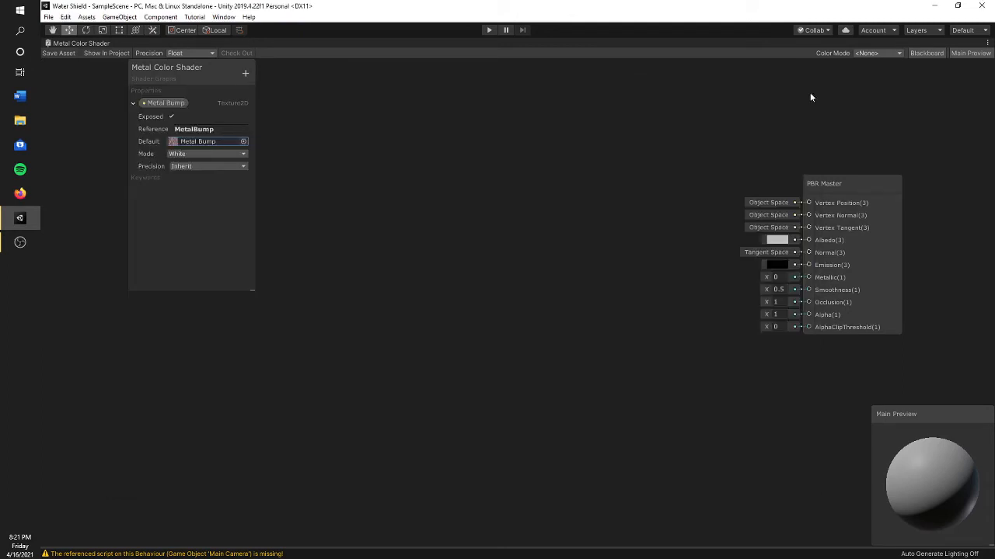
{"action": "left_click_drag", "start_coordinate": [183, 67], "coordinate": [85, 67]}
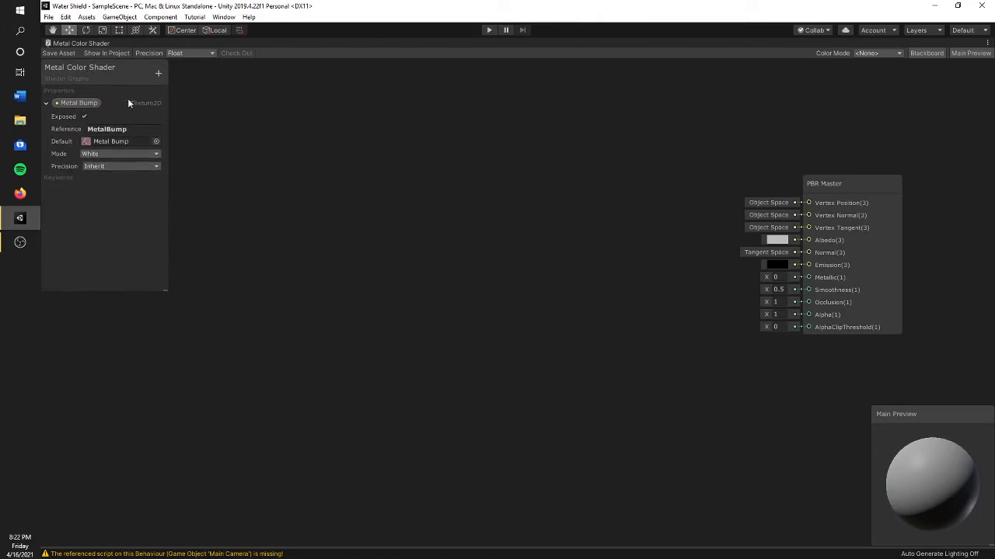
{"action": "left_click", "coordinate": [46, 102]}
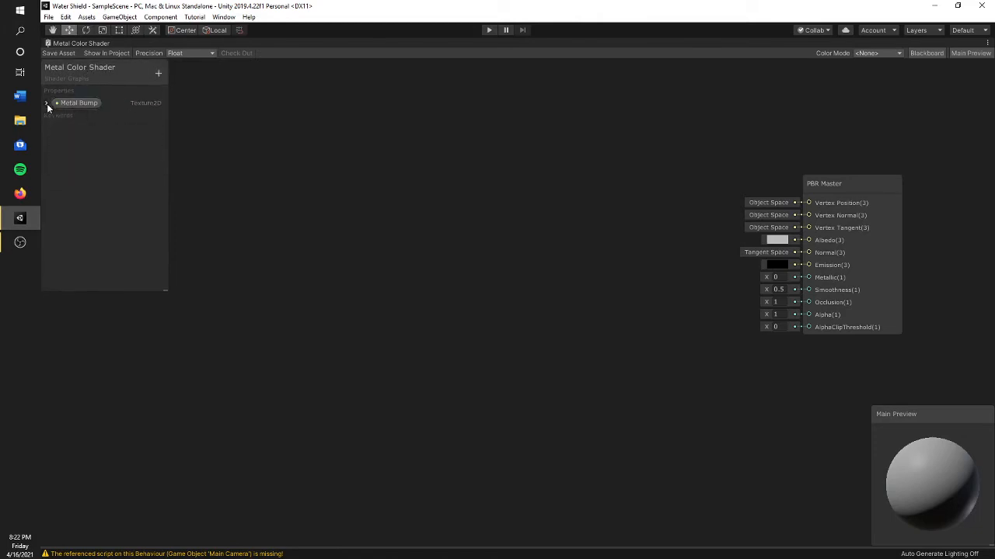
Step: Add a Color property named "Metal Color" with the reference name MetalColor
{"action": "left_click", "coordinate": [158, 73]}
{"action": "left_click", "coordinate": [191, 127]}
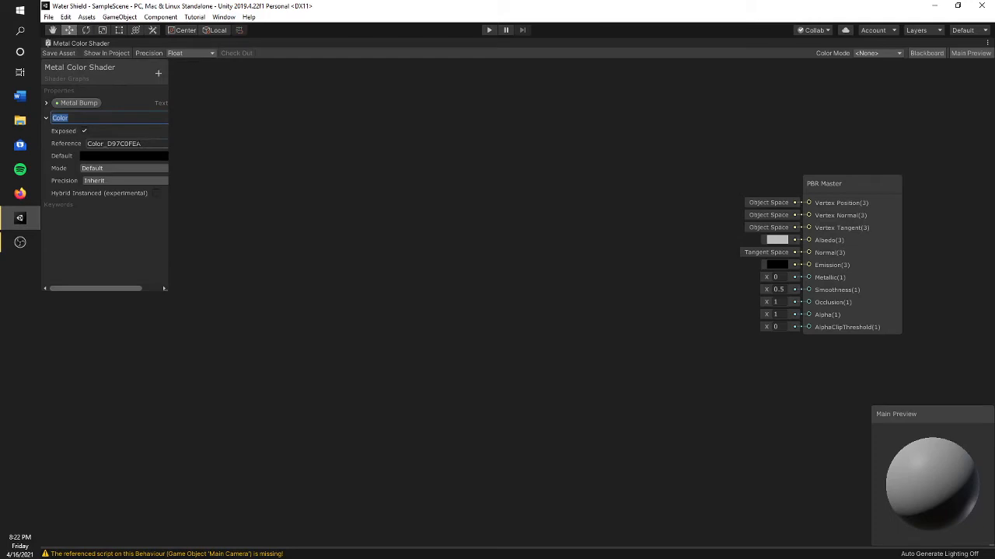
{"action": "type", "text": "Metal Color"}
{"action": "key", "text": "Return"}
{"action": "key", "text": "Tab"}
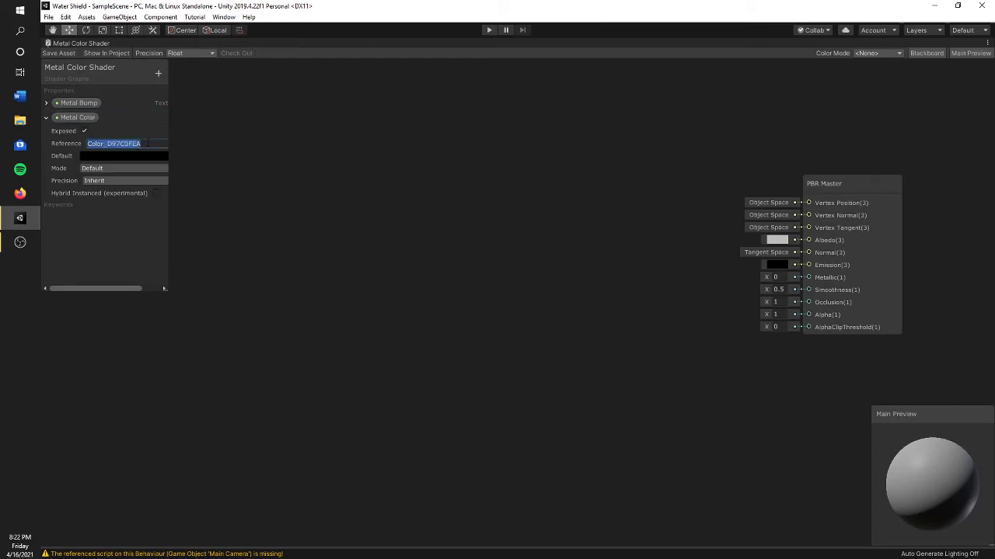
{"action": "type", "text": "MetalColor"}
{"action": "key", "text": "Return"}
Step: Set the Metal Color property's default color to mid-grey, hexadecimal 858585
{"action": "left_click", "coordinate": [97, 156]}
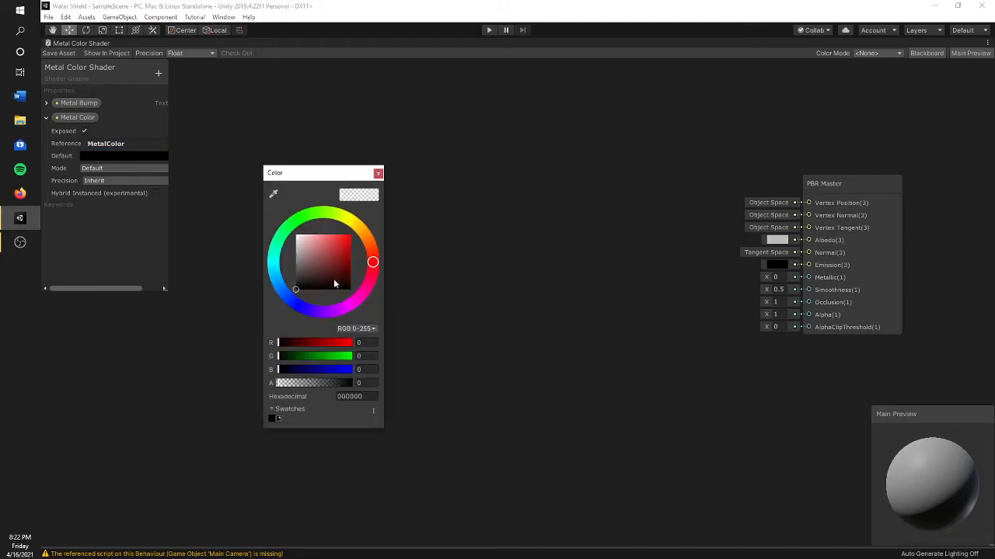
{"action": "mouse_move", "coordinate": [334, 283]}
{"action": "left_mouse_down"}
{"action": "mouse_move", "coordinate": [299, 260]}
{"action": "mouse_move", "coordinate": [289, 266]}
{"action": "left_mouse_up"}
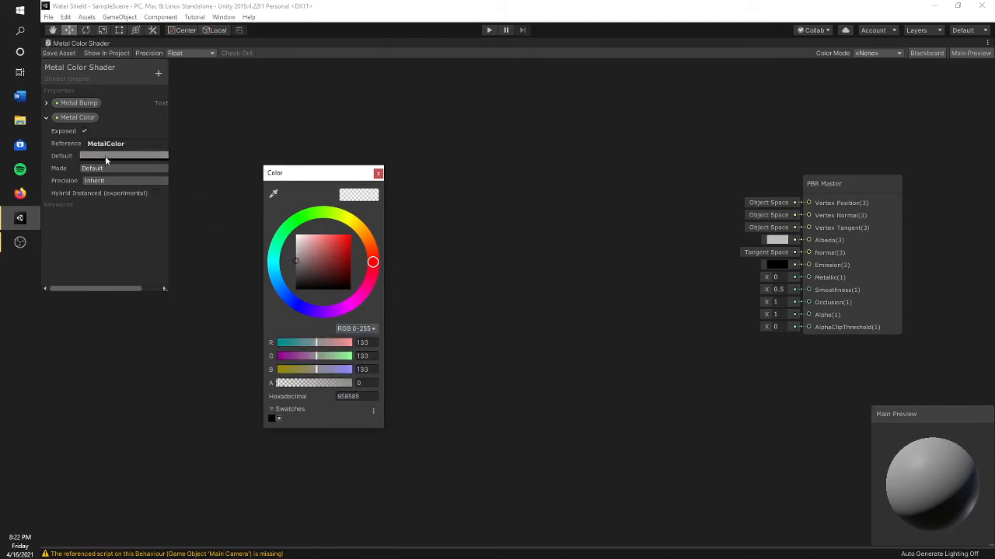
{"action": "left_click", "coordinate": [377, 173]}
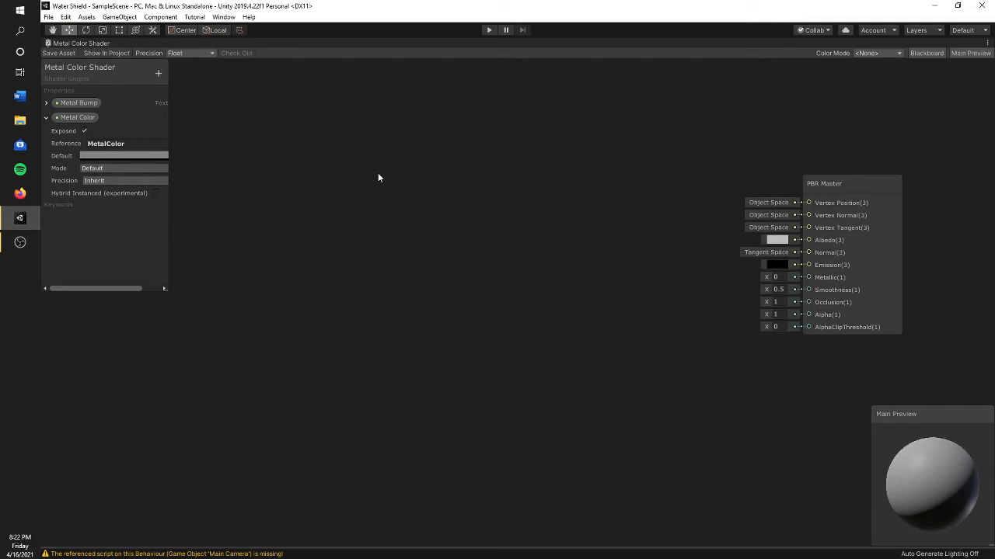
Step: Add a Sample Texture 2D node to the open area of the graph, well before the PBR Master node
{"action": "middle_click_drag", "start_coordinate": [335, 307], "coordinate": [485, 331]}
{"action": "right_click", "coordinate": [278, 237]}
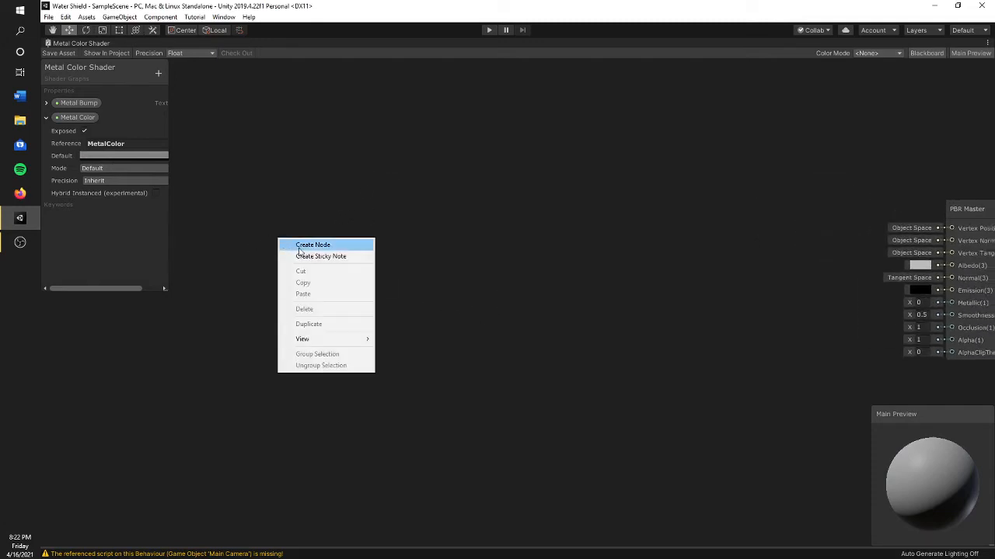
{"action": "left_click", "coordinate": [299, 247]}
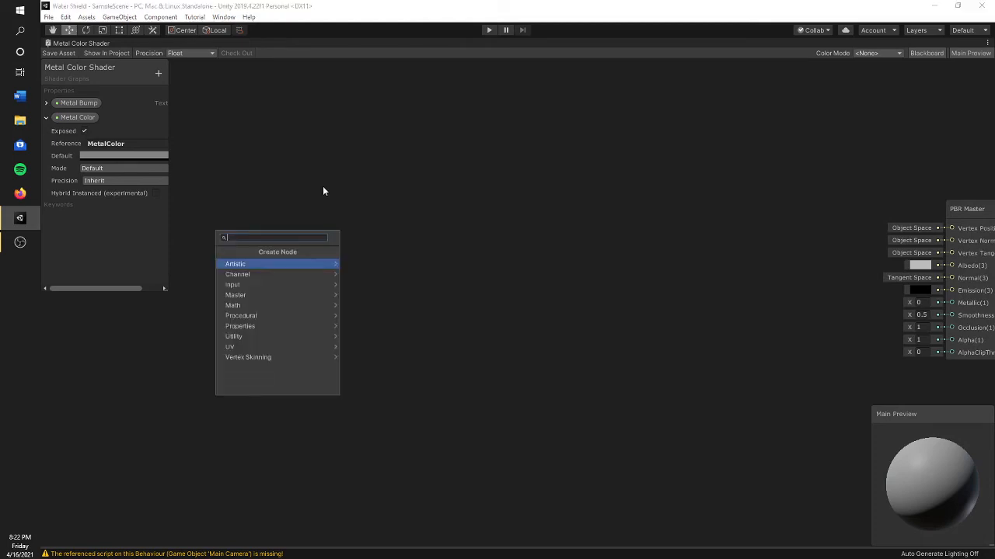
{"action": "type", "text": "Sa"}
{"action": "left_click", "coordinate": [299, 285]}
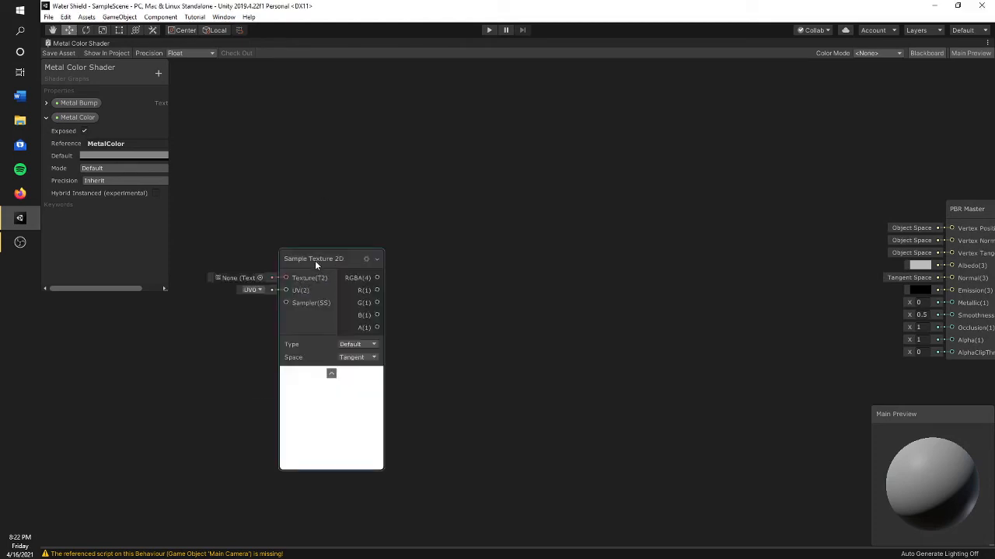
{"action": "left_click_drag", "start_coordinate": [315, 260], "coordinate": [309, 223]}
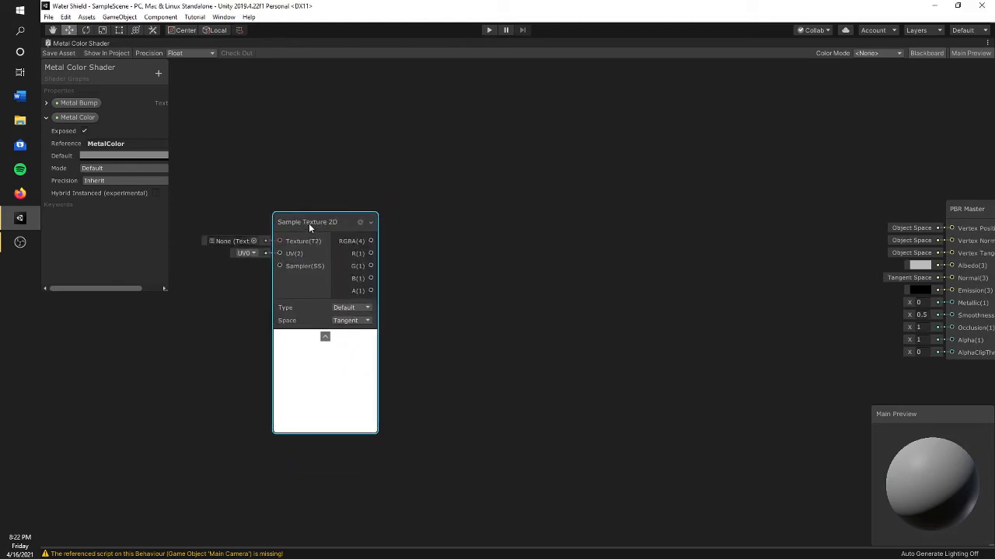
Step: Collapse the Metal Color settings, place the Metal Bump property in the graph and connect it to the Sample Texture 2D node's Texture input
{"action": "left_click", "coordinate": [47, 117]}
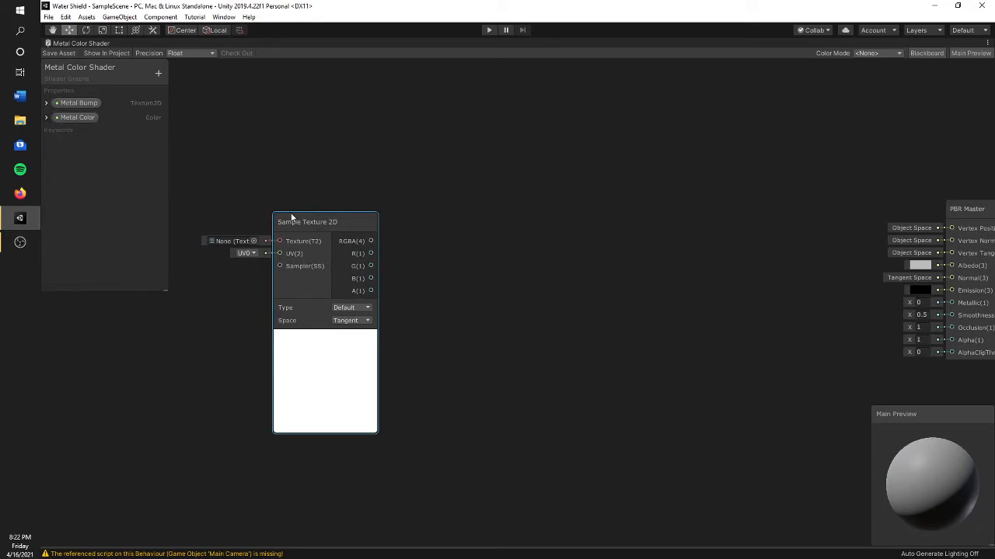
{"action": "left_click_drag", "start_coordinate": [83, 104], "coordinate": [184, 288]}
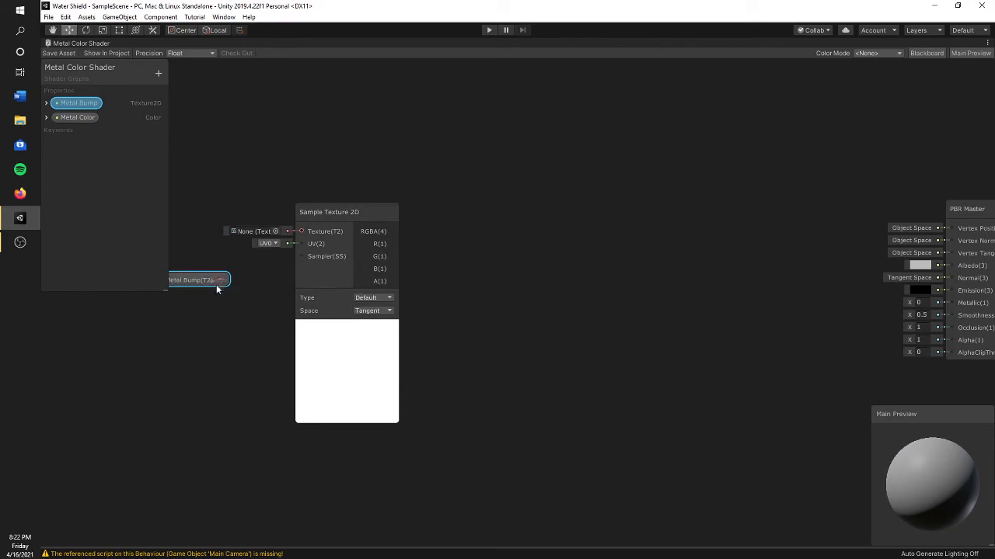
{"action": "left_click_drag", "start_coordinate": [222, 282], "coordinate": [219, 237]}
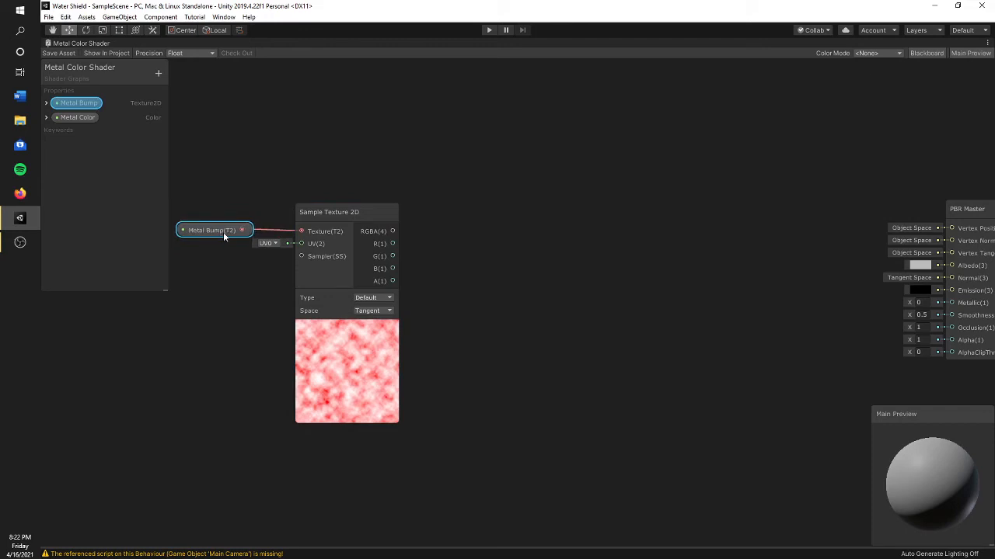
{"action": "left_click", "coordinate": [333, 278]}
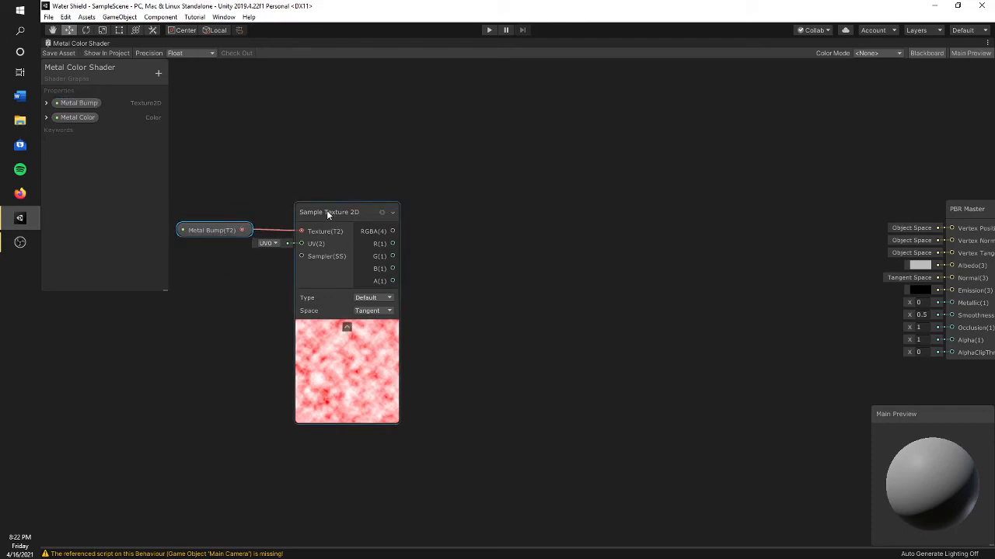
Step: Set the Sample Texture 2D node's Type to Normal and move the node closer to the Metal Bump property node
{"action": "left_click_drag", "start_coordinate": [326, 210], "coordinate": [321, 211]}
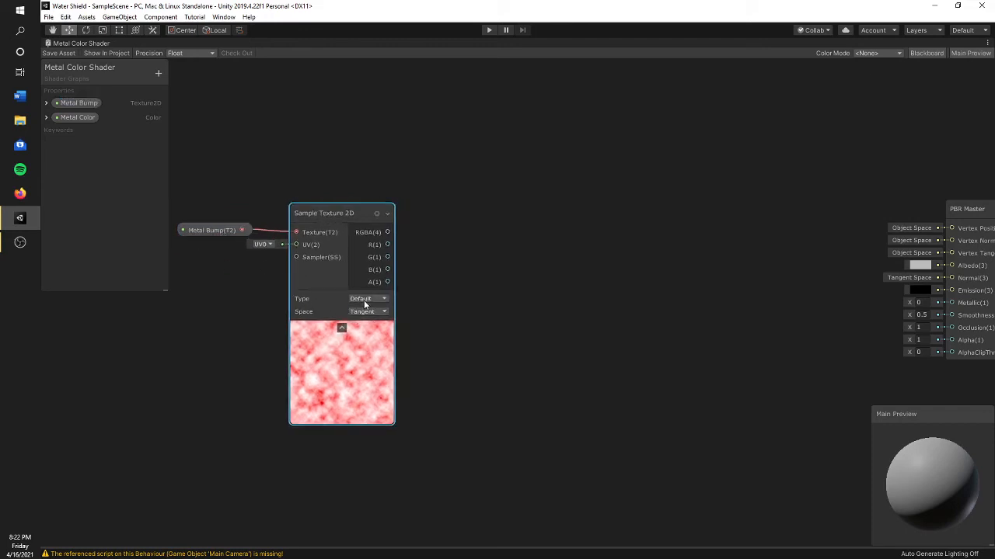
{"action": "left_click", "coordinate": [364, 303]}
{"action": "left_click", "coordinate": [373, 321]}
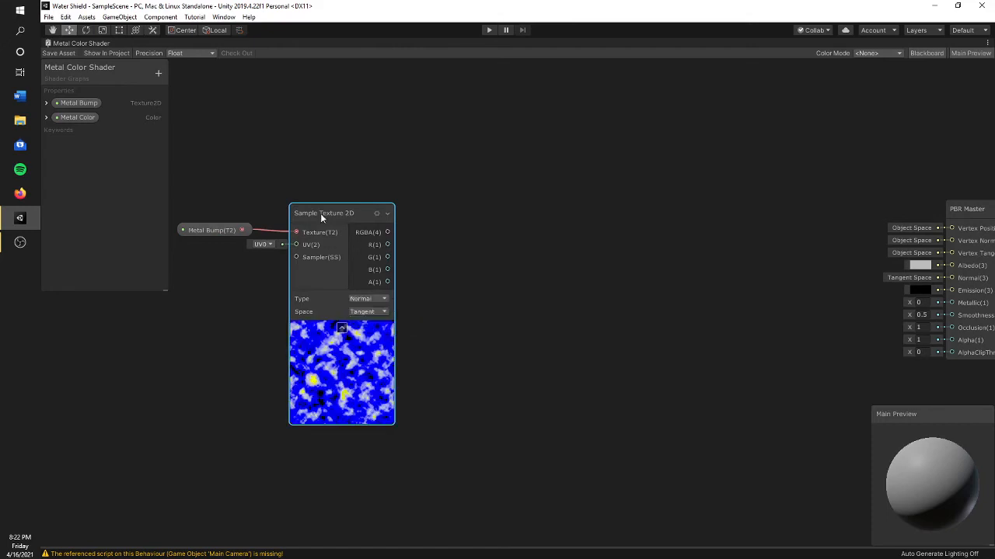
{"action": "left_click_drag", "start_coordinate": [320, 213], "coordinate": [304, 210]}
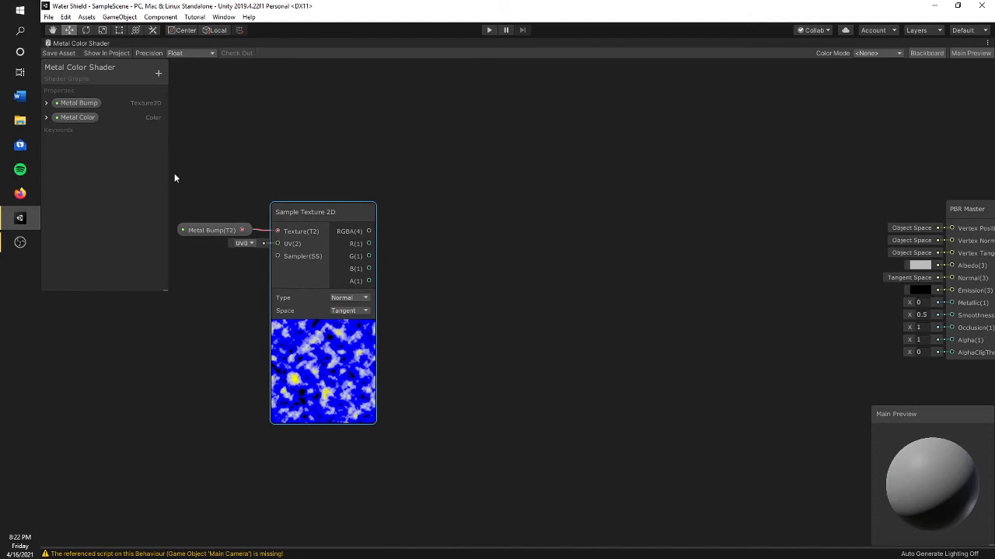
Step: Add a Fresnel Effect node and connect the Sample Texture 2D node's R output to its Power input
{"action": "right_click", "coordinate": [477, 235]}
{"action": "left_click", "coordinate": [520, 242]}
{"action": "type", "text": "eff"}
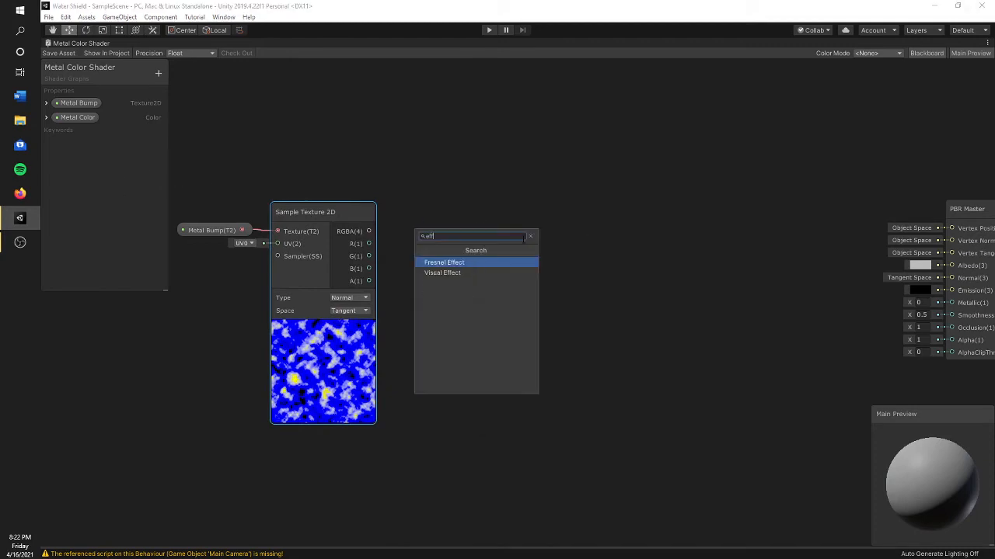
{"action": "left_click", "coordinate": [474, 261]}
{"action": "left_click_drag", "start_coordinate": [489, 260], "coordinate": [455, 223]}
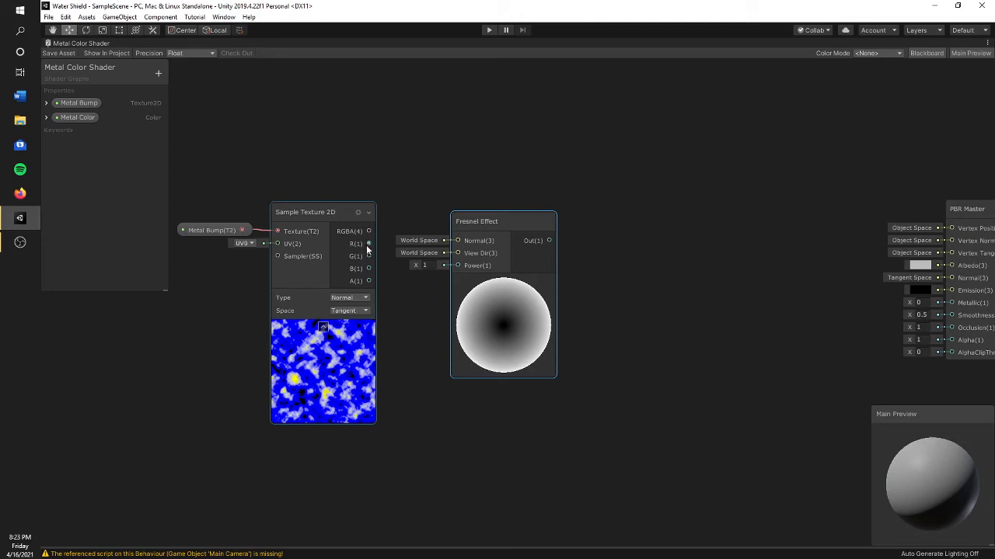
{"action": "left_click_drag", "start_coordinate": [370, 245], "coordinate": [458, 267]}
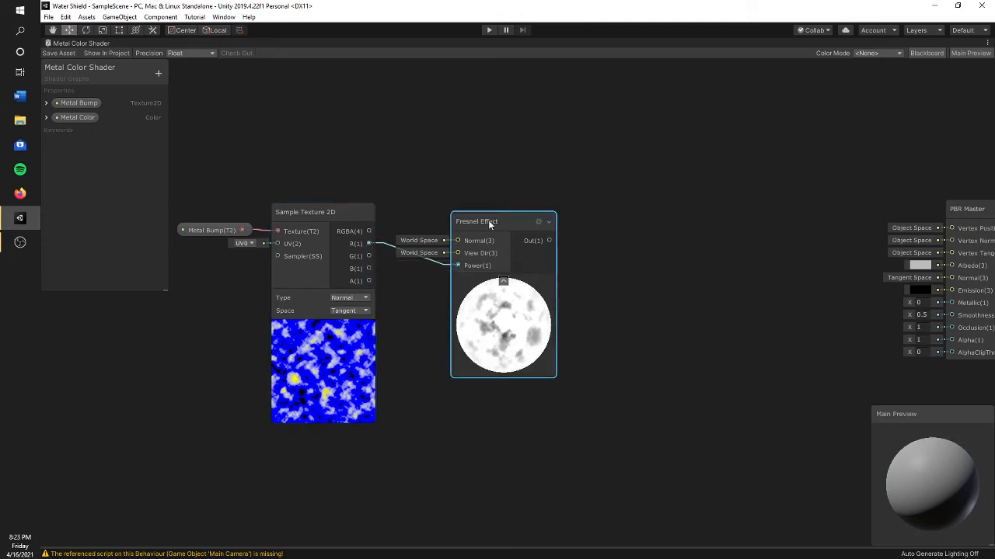
{"action": "left_click_drag", "start_coordinate": [491, 223], "coordinate": [589, 244]}
Step: Place the Metal Color property above the Fresnel Effect node and add a Multiply node between Fresnel Effect and PBR Master
{"action": "left_click_drag", "start_coordinate": [74, 120], "coordinate": [558, 125]}
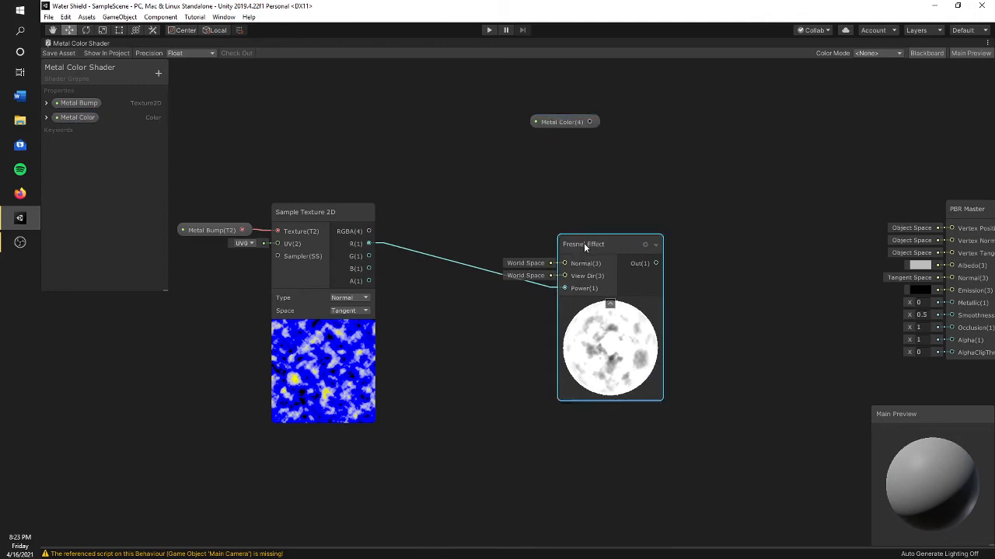
{"action": "left_click_drag", "start_coordinate": [583, 242], "coordinate": [512, 250]}
{"action": "right_click", "coordinate": [658, 256]}
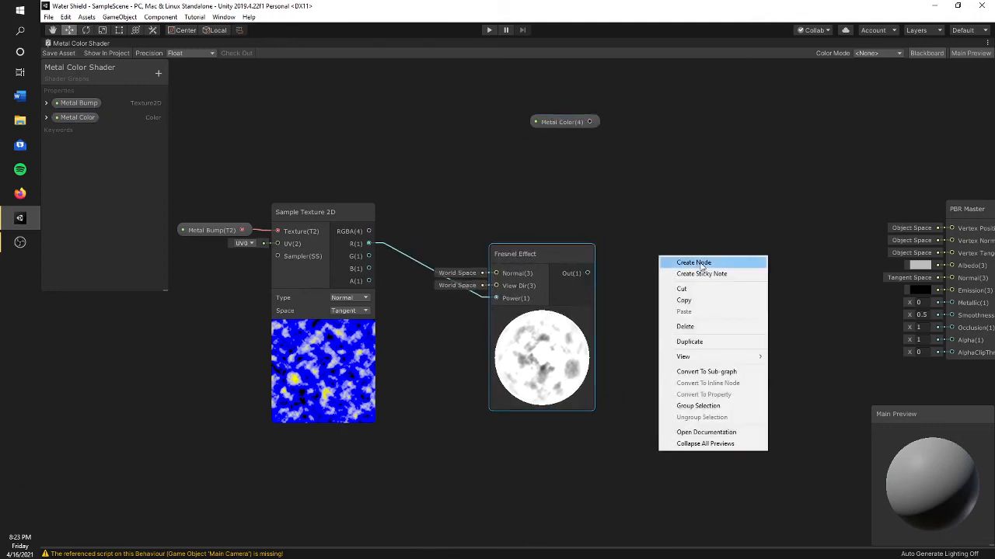
{"action": "left_click", "coordinate": [696, 263]}
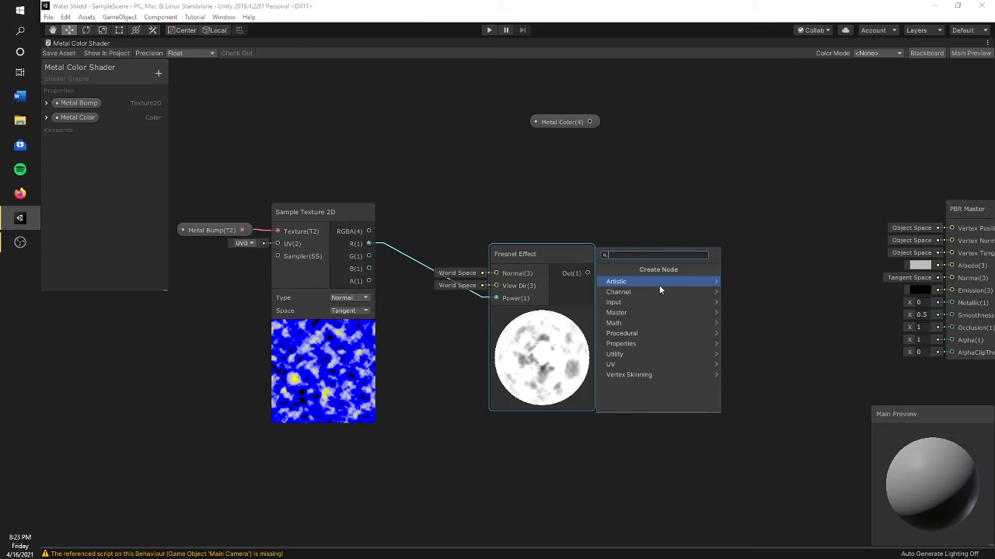
{"action": "type", "text": "mul"}
{"action": "double_click", "coordinate": [629, 291]}
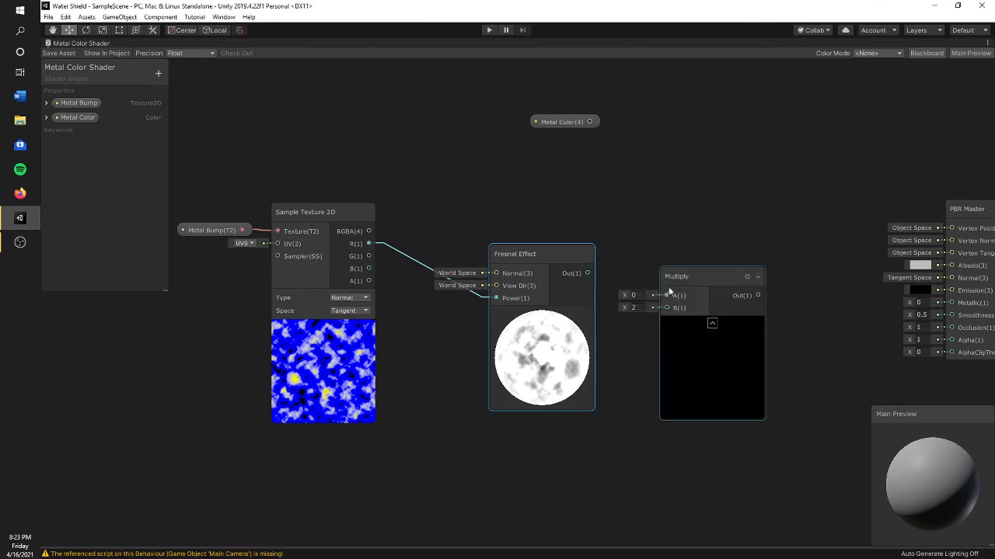
{"action": "left_click", "coordinate": [687, 275]}
{"action": "left_click_drag", "start_coordinate": [690, 268], "coordinate": [708, 198]}
Step: Connect Metal Color to the Multiply node's A input and the Fresnel Effect output to its B input
{"action": "left_click_drag", "start_coordinate": [570, 123], "coordinate": [684, 223]}
{"action": "left_click_drag", "start_coordinate": [588, 273], "coordinate": [684, 235]}
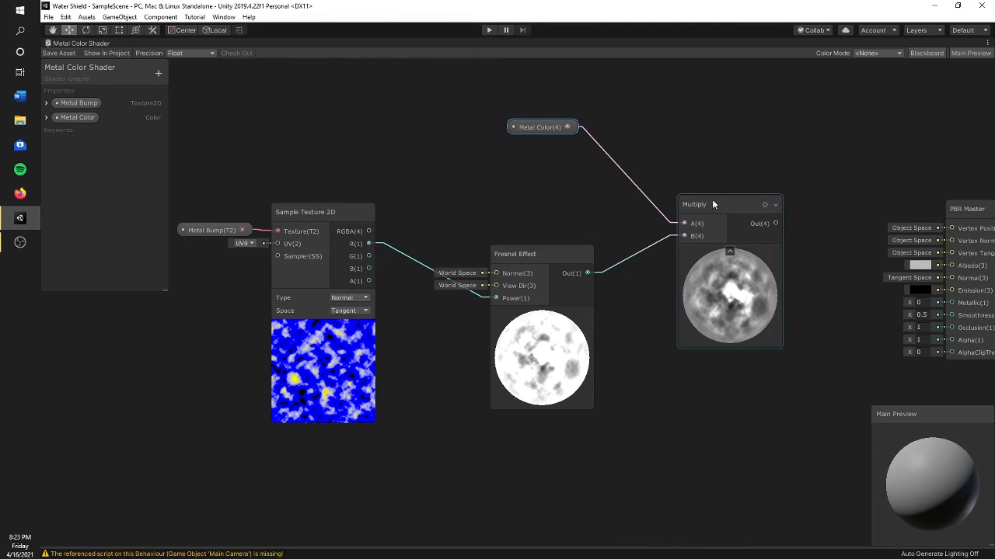
{"action": "left_click_drag", "start_coordinate": [719, 204], "coordinate": [682, 204]}
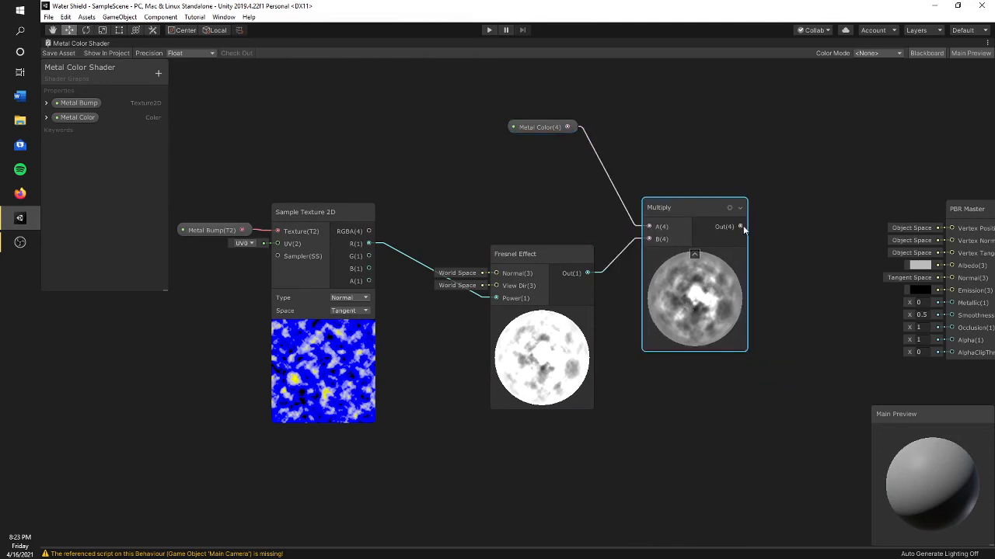
Step: Connect the Multiply node's output to the Albedo input of the PBR Master node
{"action": "left_click_drag", "start_coordinate": [735, 228], "coordinate": [928, 266]}
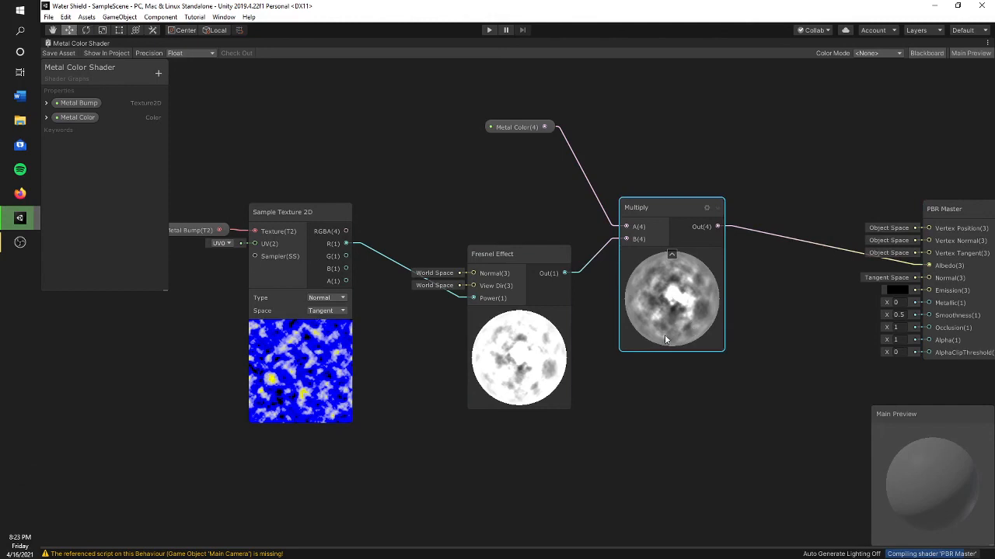
{"action": "middle_click_drag", "start_coordinate": [701, 456], "coordinate": [489, 462]}
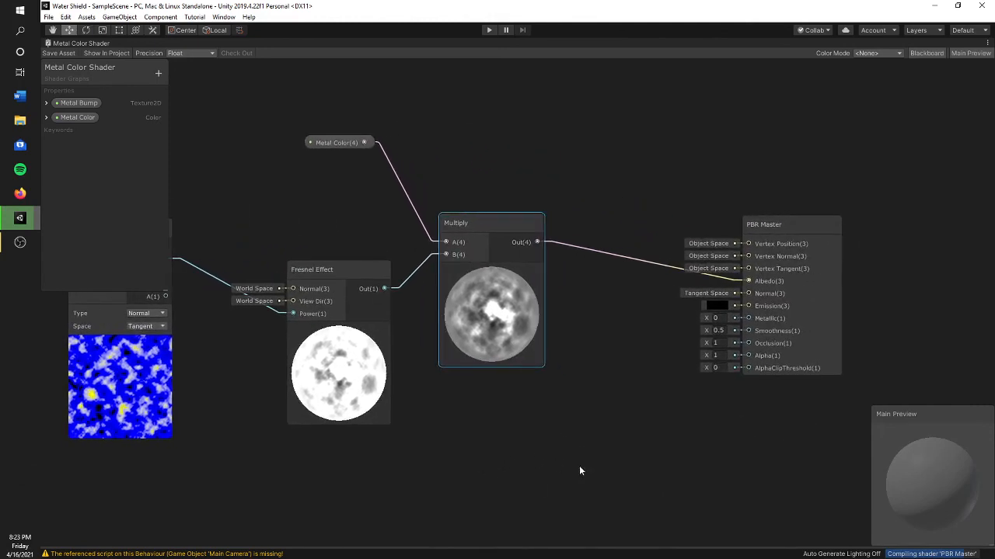
{"action": "middle_click_drag", "start_coordinate": [579, 470], "coordinate": [569, 472]}
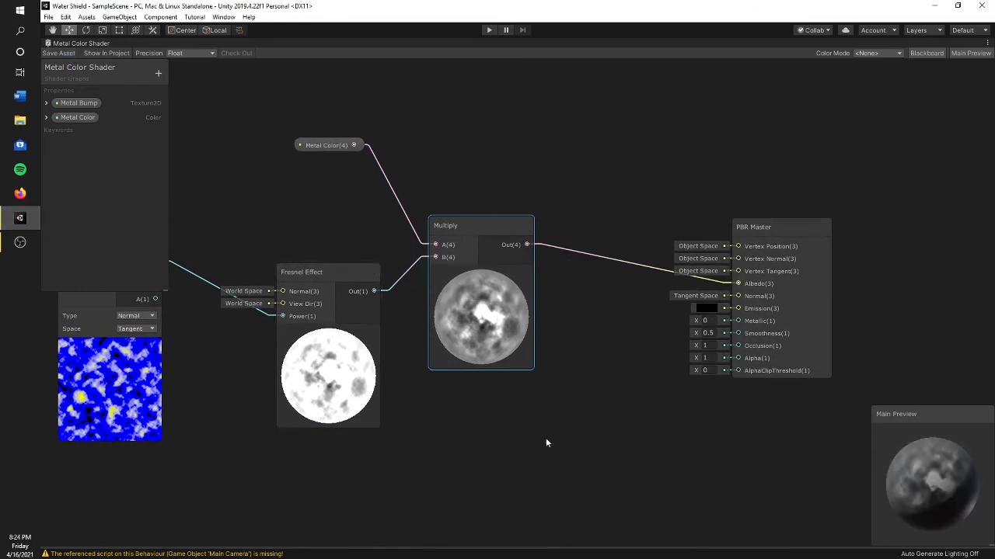
{"action": "middle_click_drag", "start_coordinate": [495, 447], "coordinate": [506, 426]}
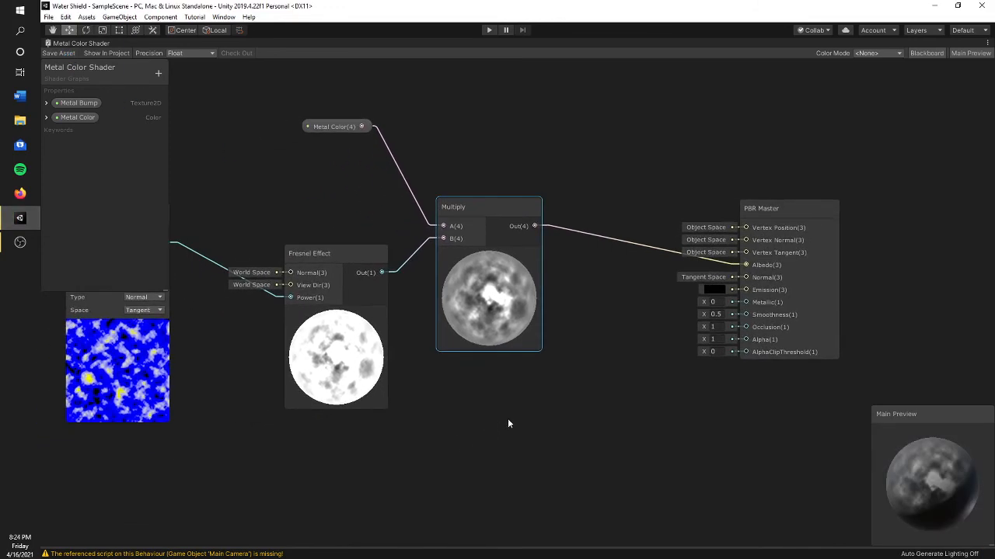